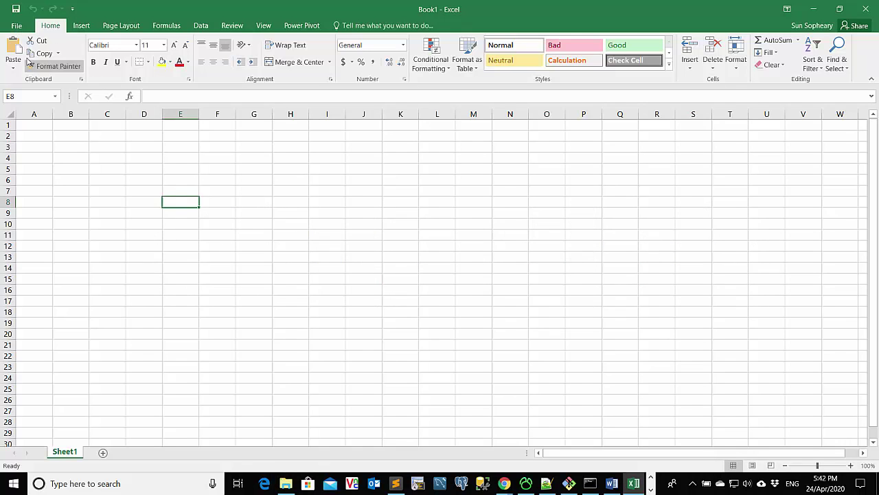
Use File > Save As > Browse to bring up the Save As dialog for Book1
click(17, 26)
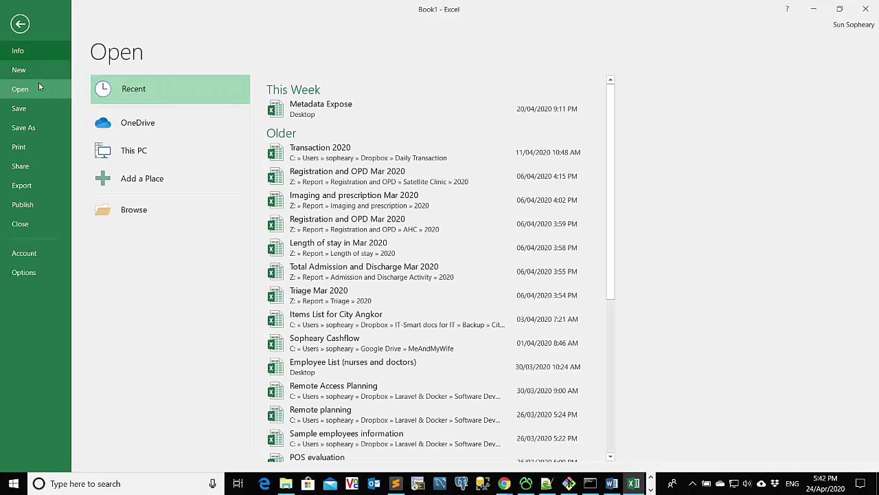
click(37, 128)
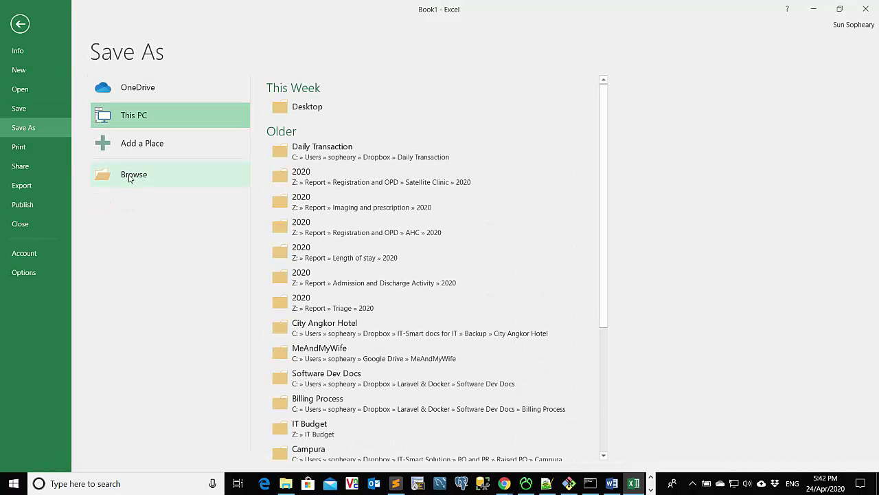
click(141, 180)
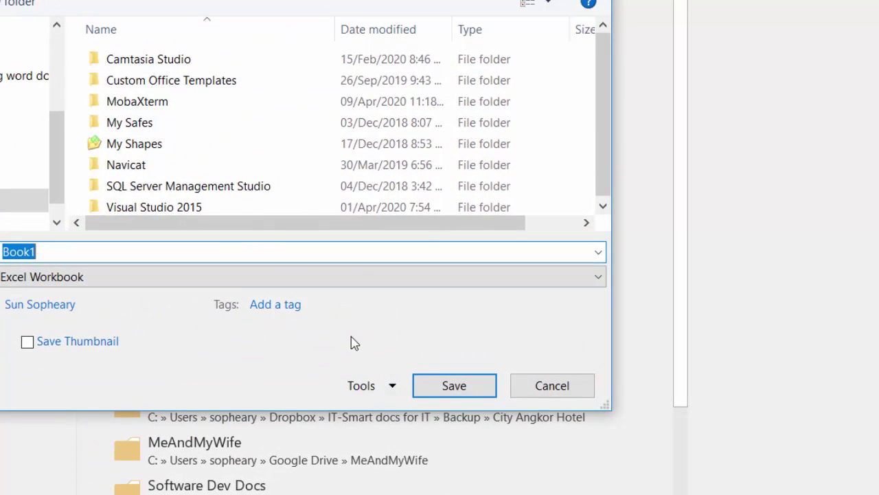
Open General Options from the Save As dialog's Tools menu
click(391, 387)
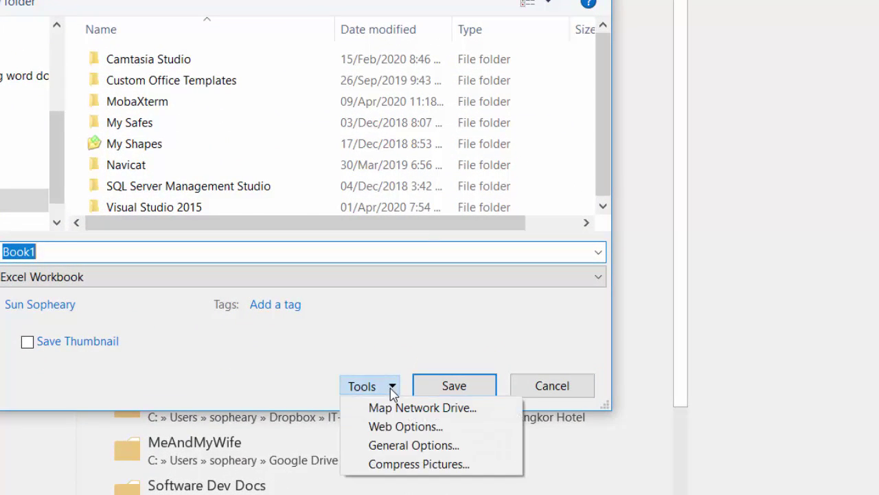
click(420, 446)
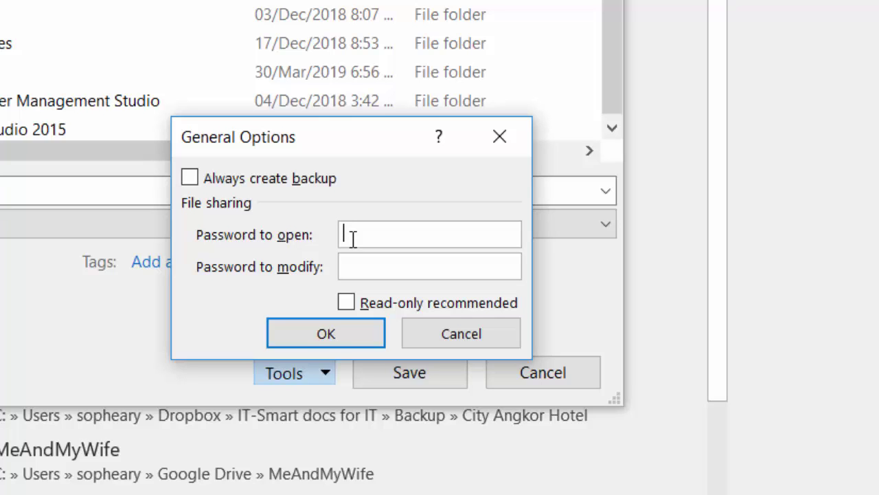
Enter a password to open and a password to modify in General Options and apply them
click(355, 266)
click(365, 236)
text(1234)
click(367, 263)
text(1234)
click(346, 338)
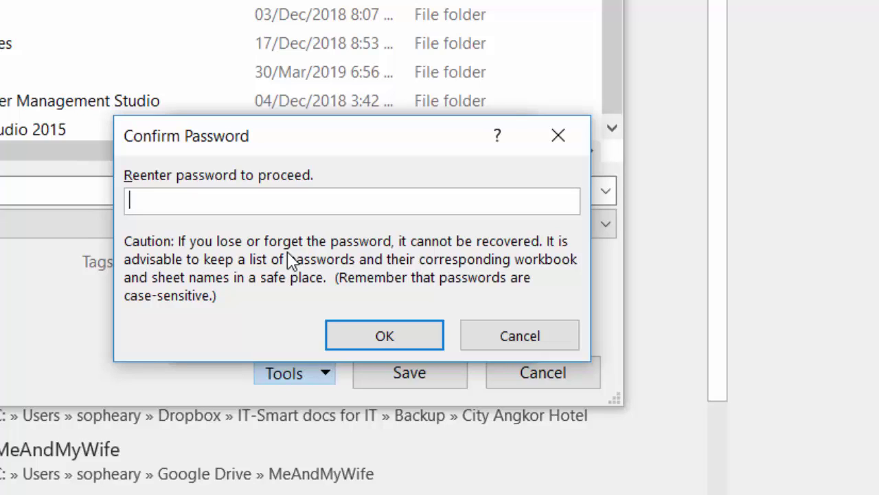
Re-enter the open password and then the modify password to confirm both
text(1234)
click(359, 339)
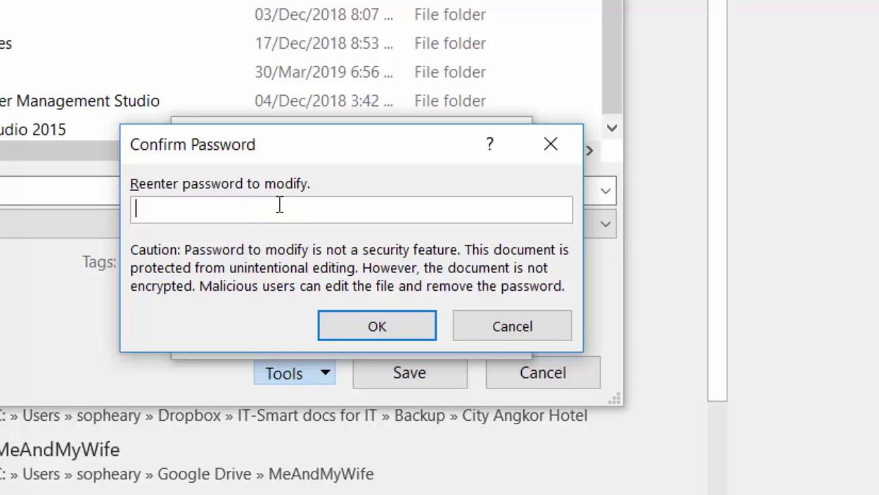
text(1234)
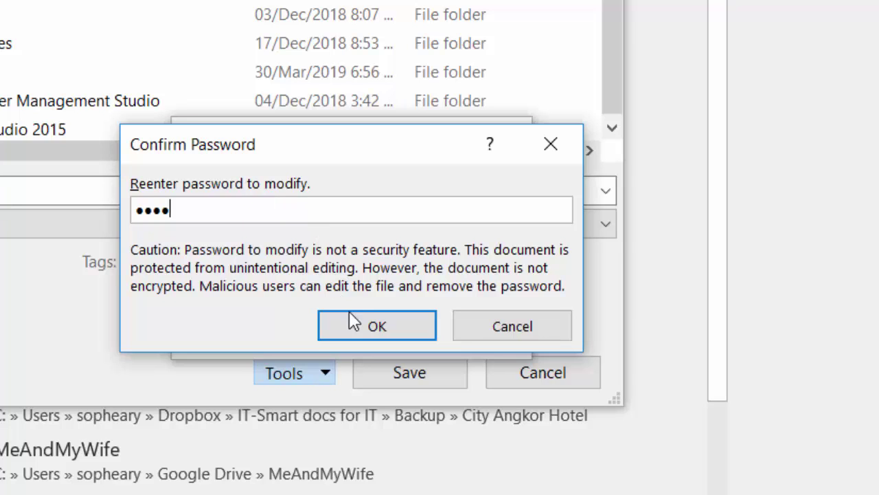
click(353, 321)
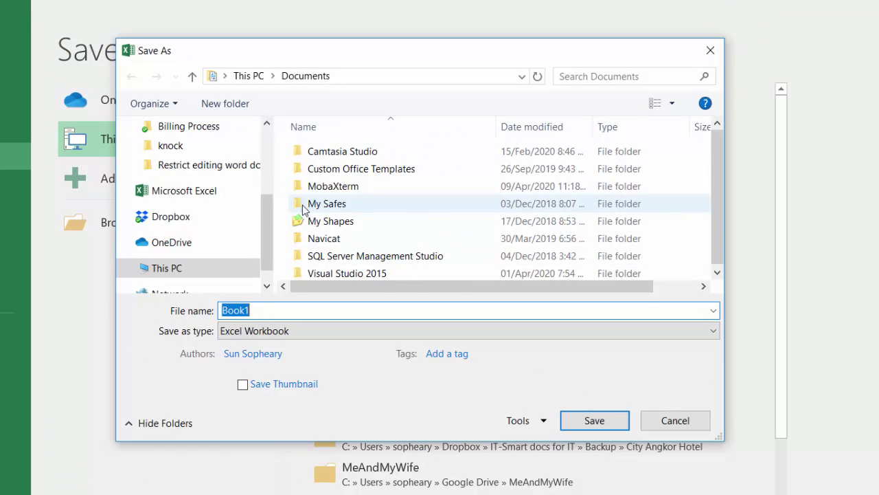
Save the workbook to the Desktop under the file name 'restrict workbook'
click(522, 76)
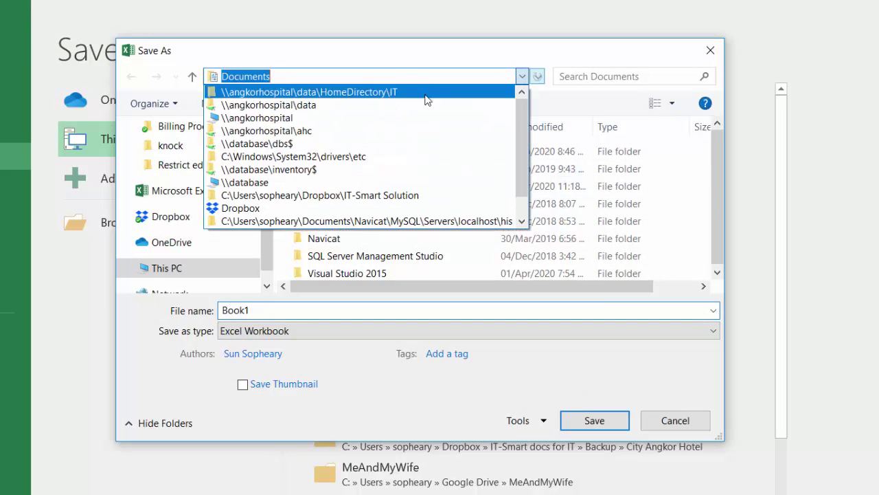
scroll(309, 220, down, 1)
click(415, 58)
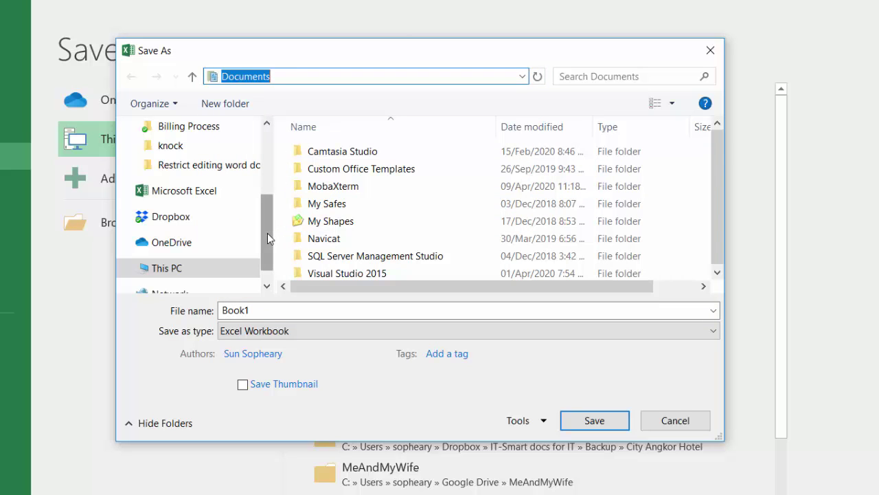
drag(267, 233, 266, 166)
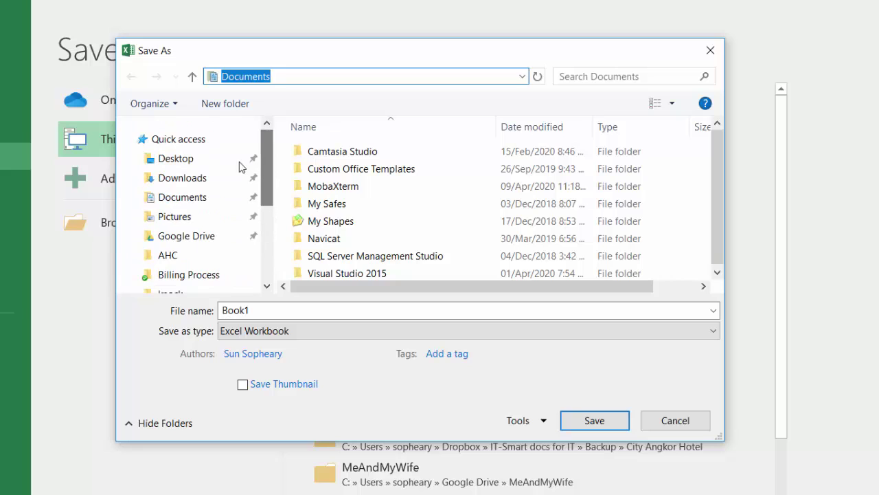
click(195, 160)
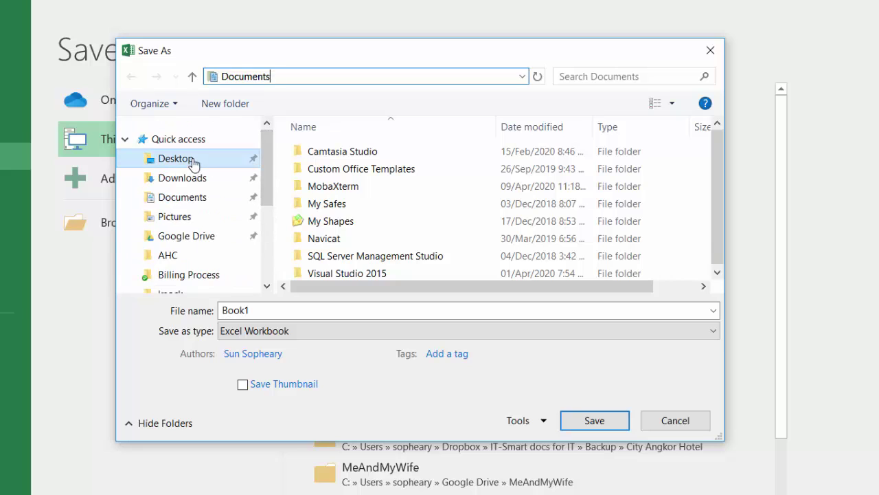
click(280, 309)
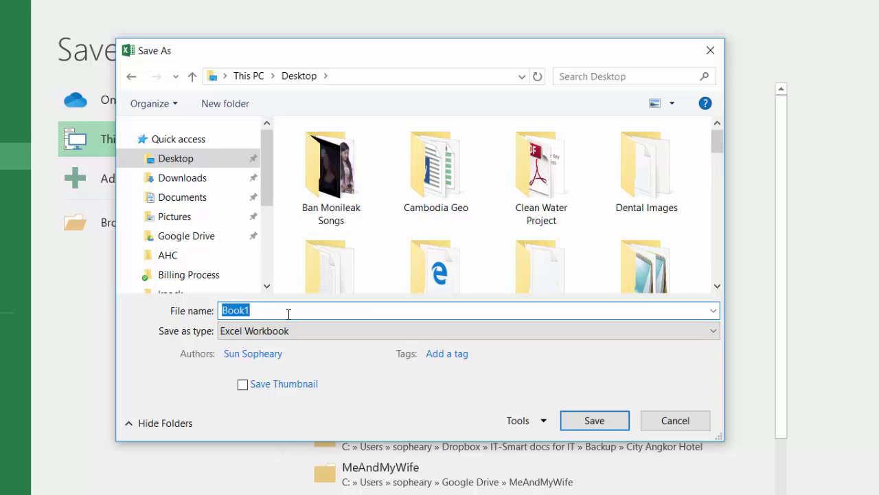
text(restrict workbook)
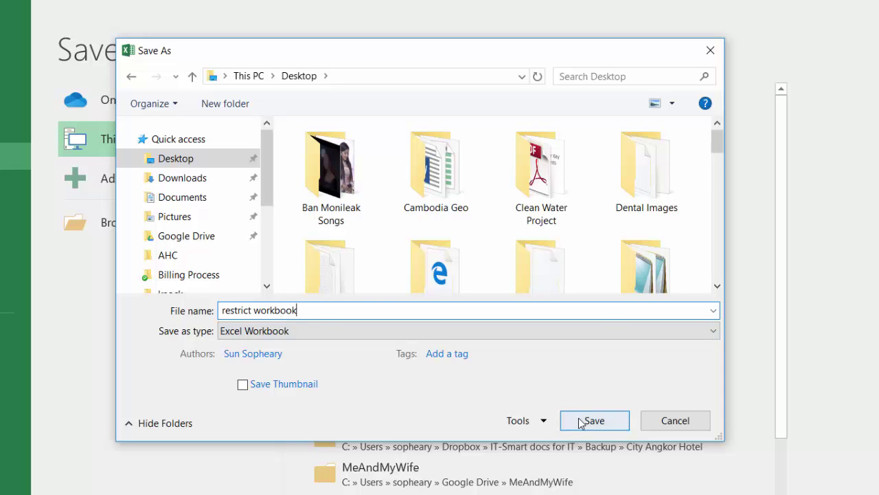
click(581, 422)
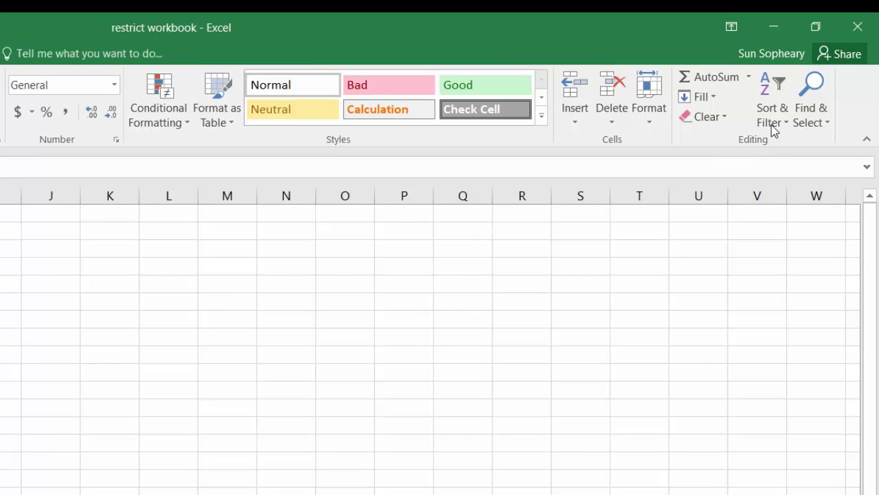
Close Excel and reopen 'restrict workbook' from the desktop icon
click(856, 28)
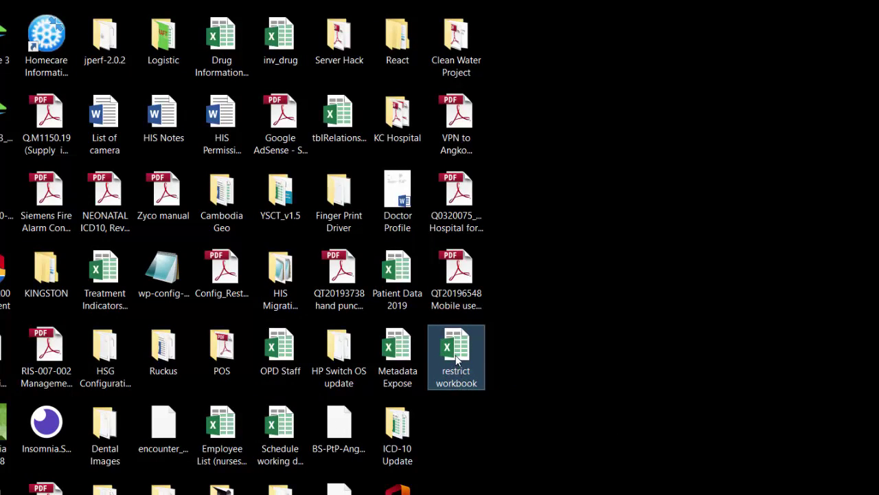
double_click(457, 360)
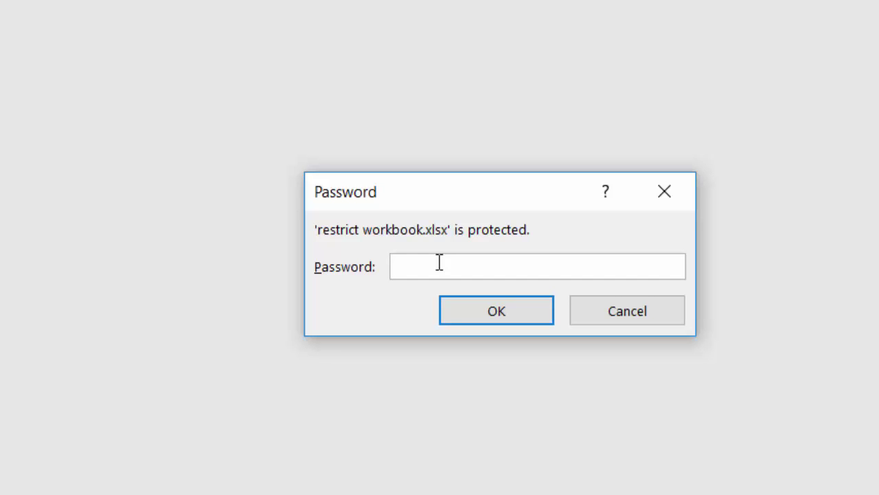
Supply the open password, then choose Read Only at the write-access prompt
text(••••)
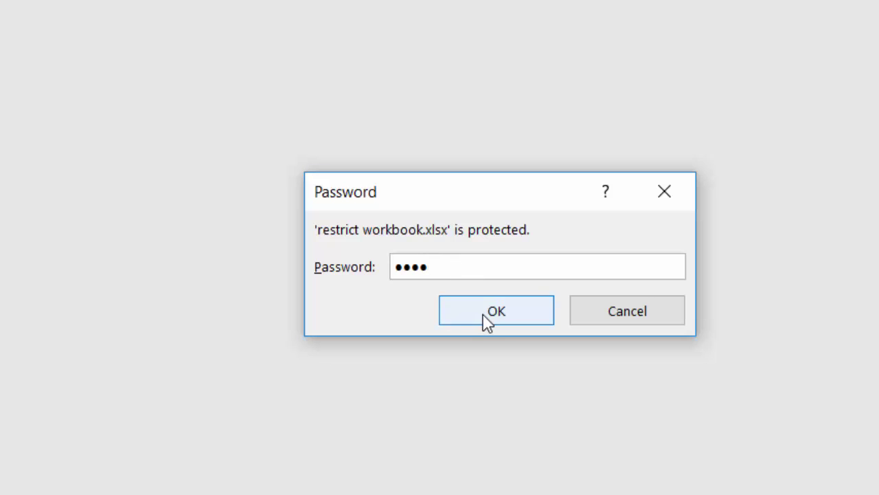
click(487, 320)
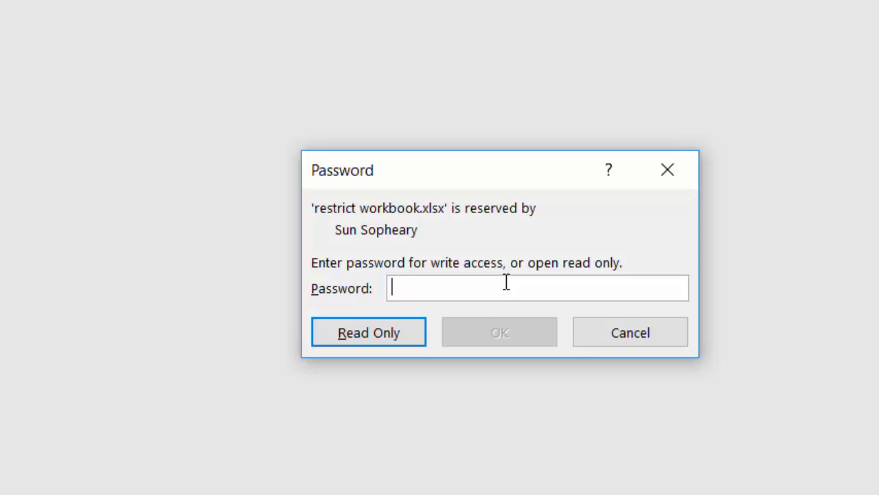
click(388, 339)
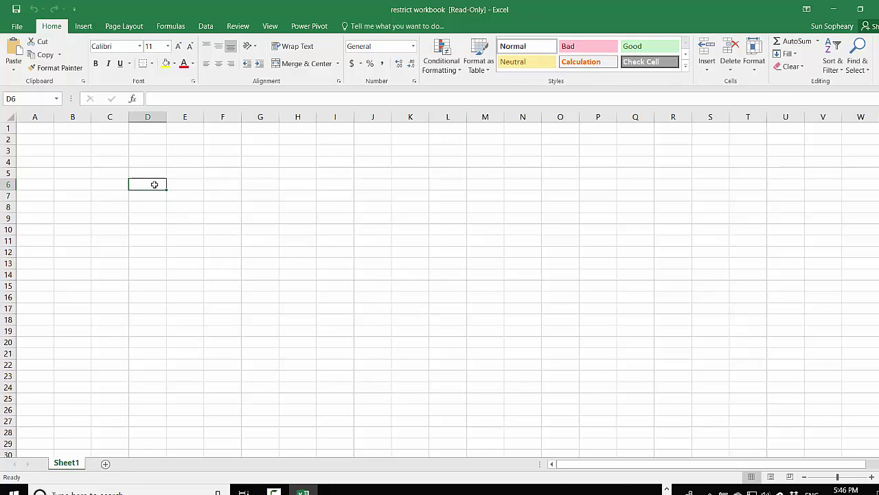
Type test text into cells D5, D4 and D6
click(154, 174)
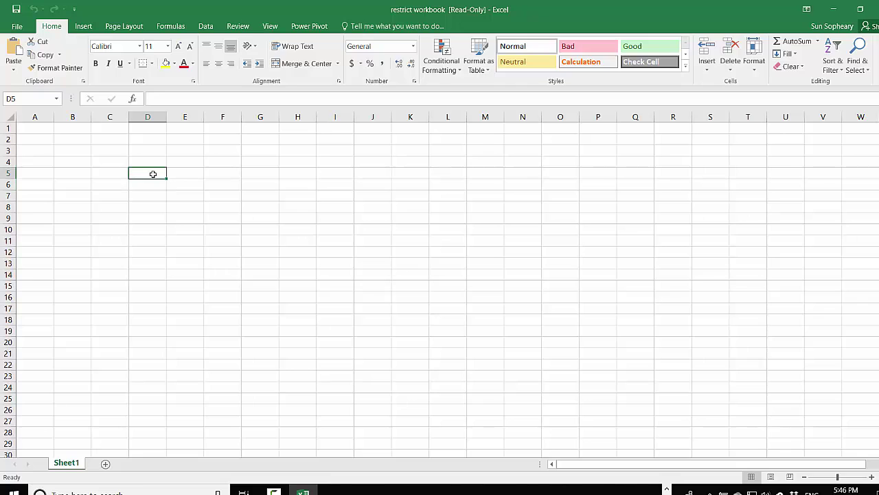
text(dfdfadsfd)
key(Tab)
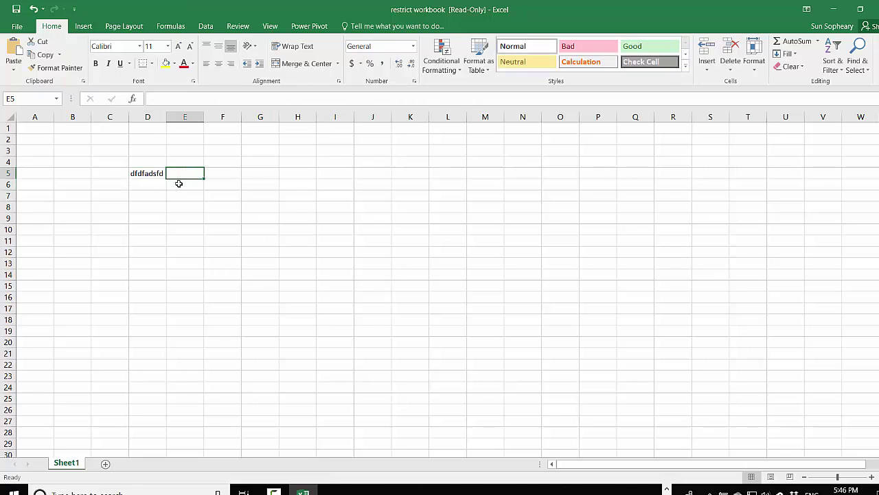
key(Return)
click(150, 165)
text(dfdfdf)
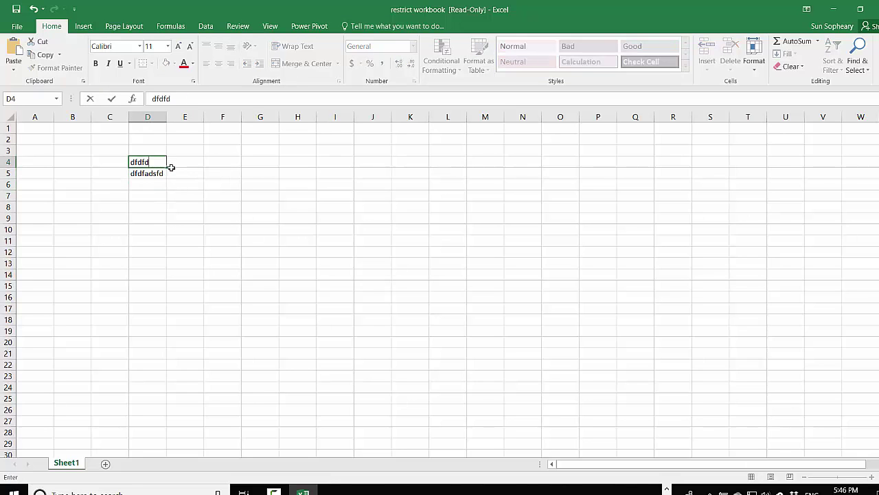
click(157, 190)
text(fdfd)
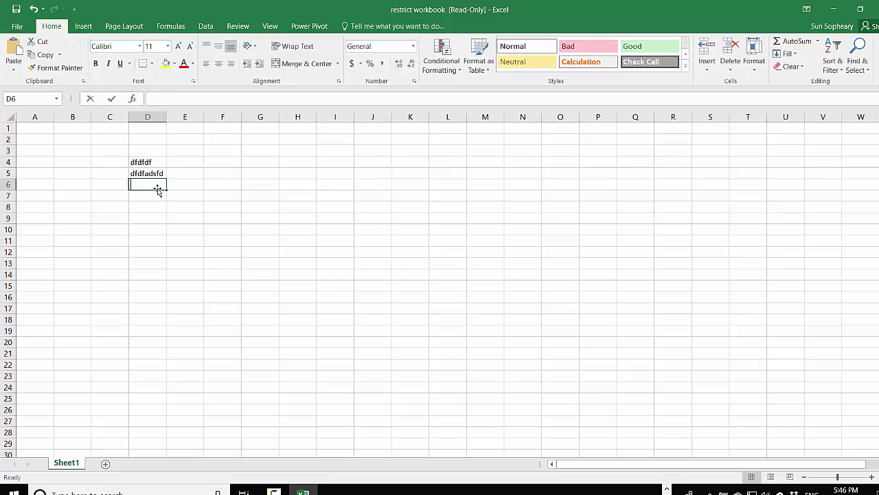
Try saving the edited read-only workbook and acknowledge the can't-save warning
click(150, 202)
click(17, 10)
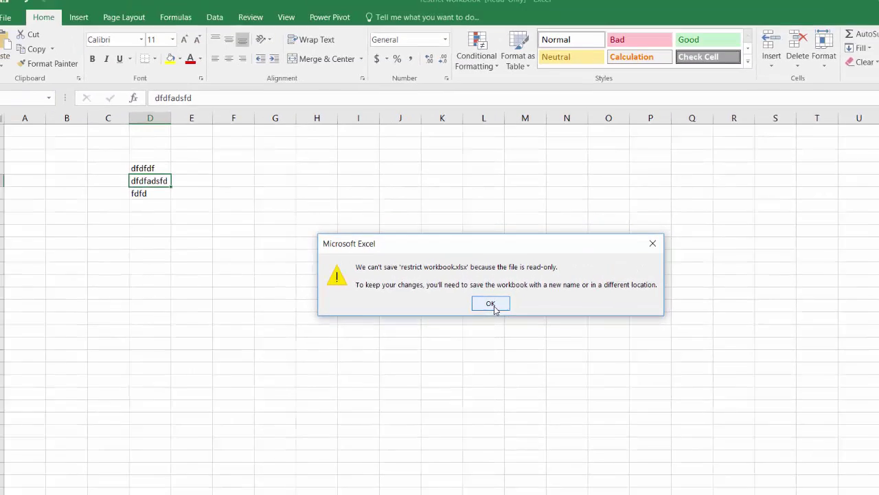
click(485, 310)
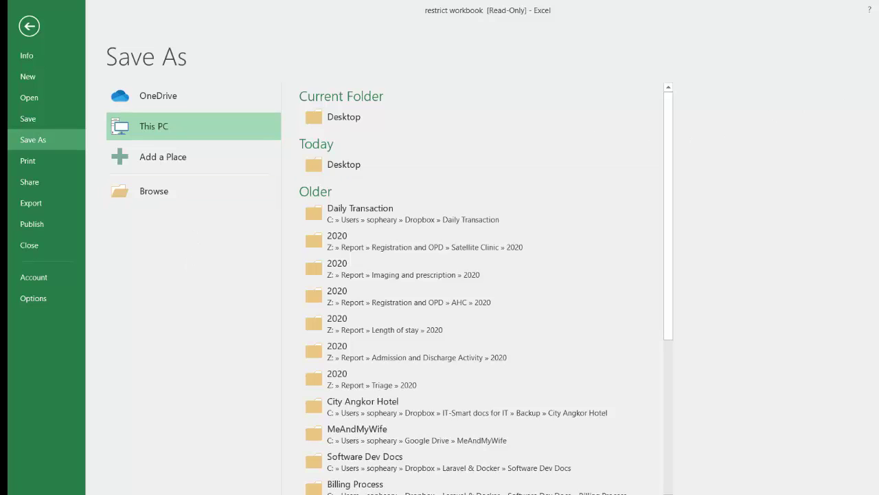
Close the workbook without saving the test entries and reopen 'restrict workbook' from the desktop
key(alt+F4)
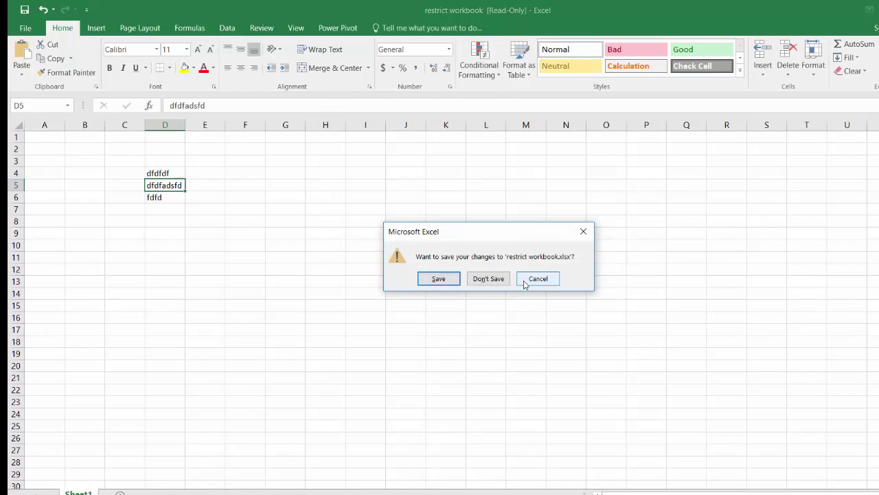
click(489, 283)
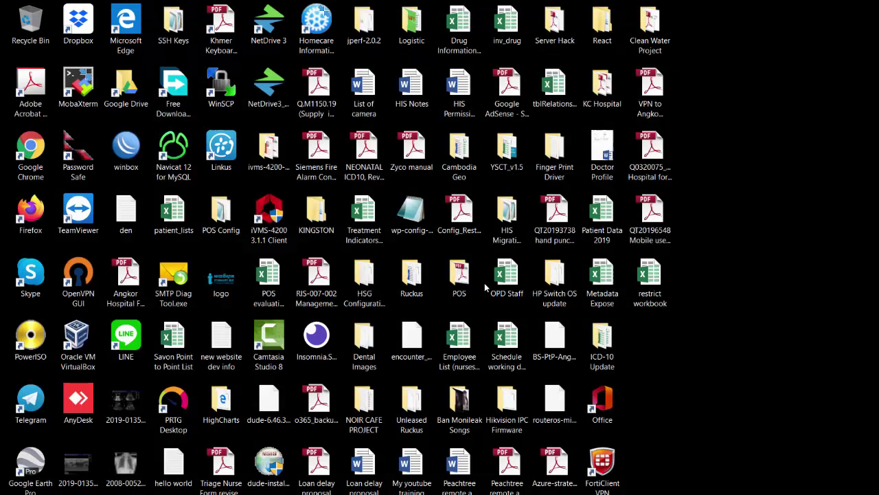
double_click(654, 306)
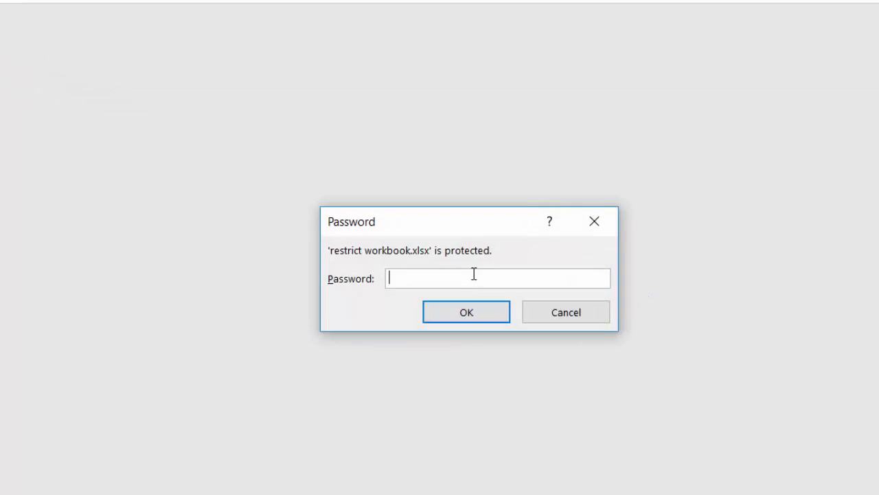
Enter the open password and the modify password to gain write access
text(1234)
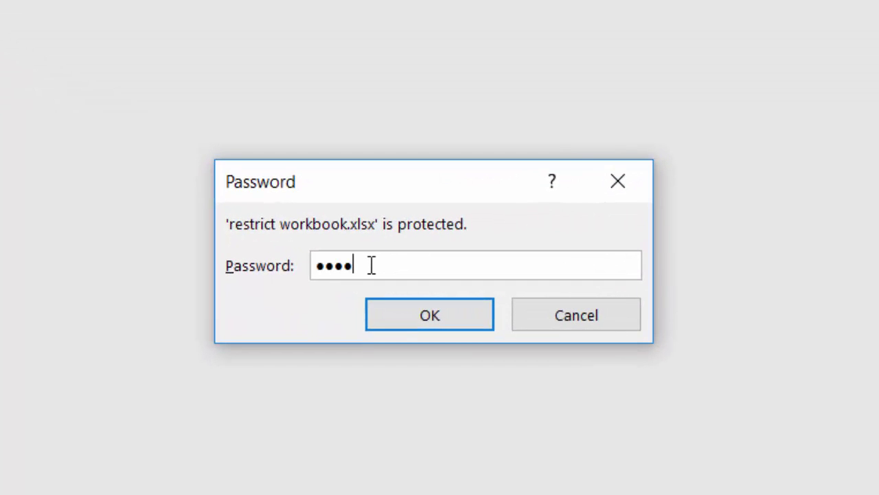
click(437, 322)
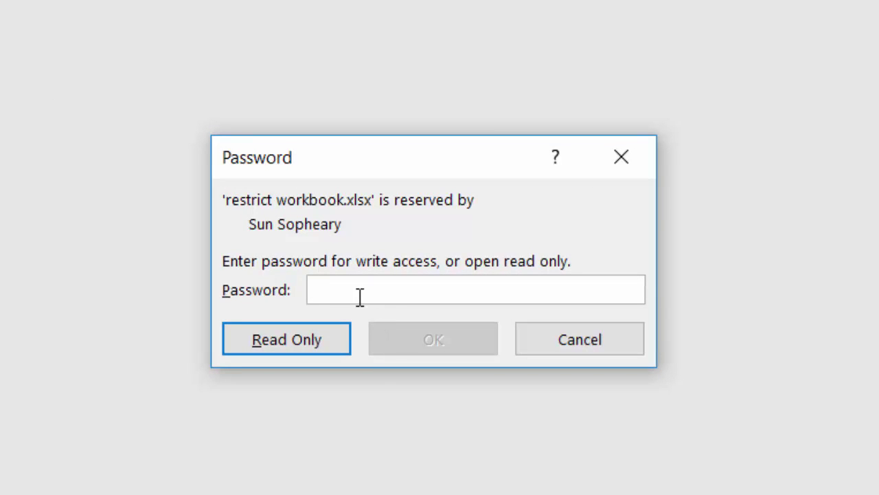
text(1234)
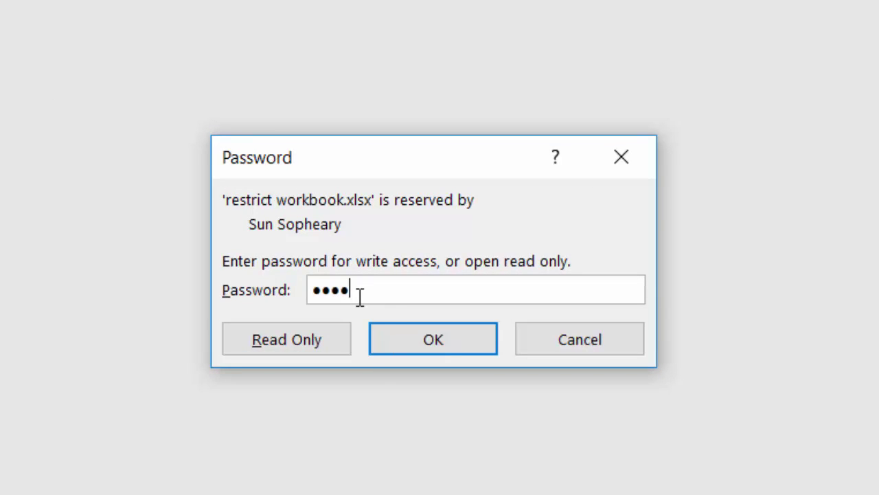
click(447, 342)
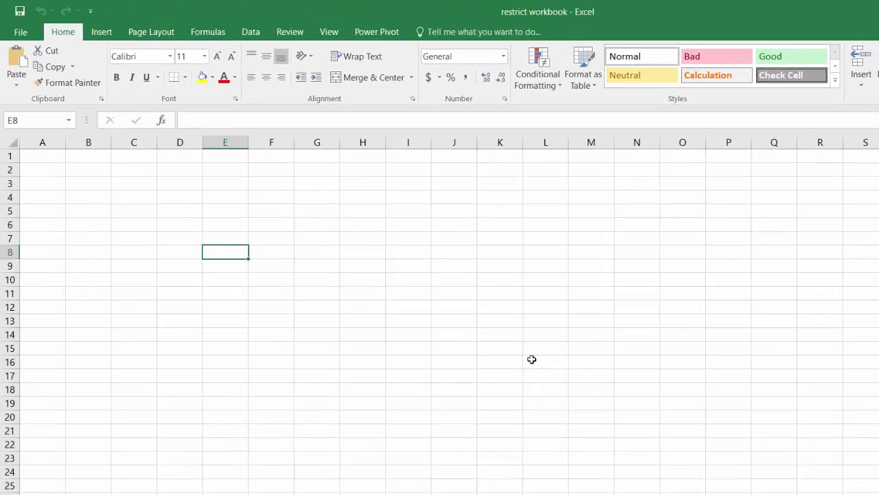
Enter 'I can modify now' in cell C5 and reselect it to check
click(150, 212)
text(I can )
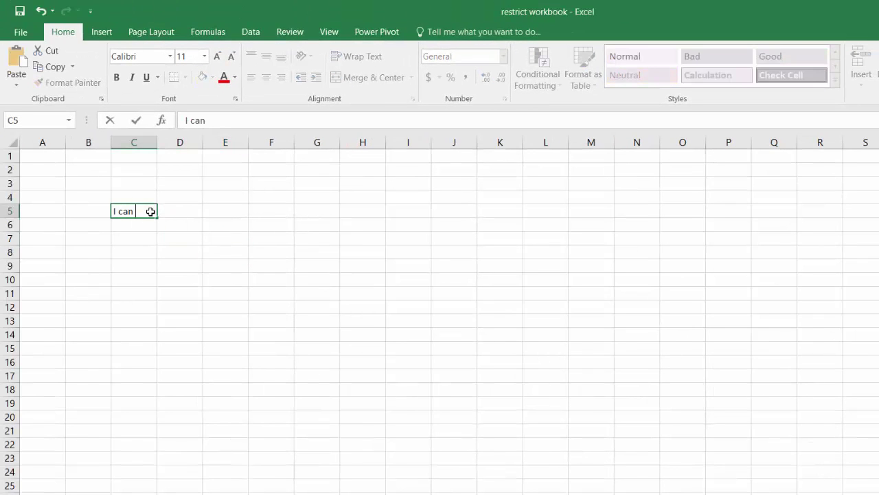
text(modify now)
key(Return)
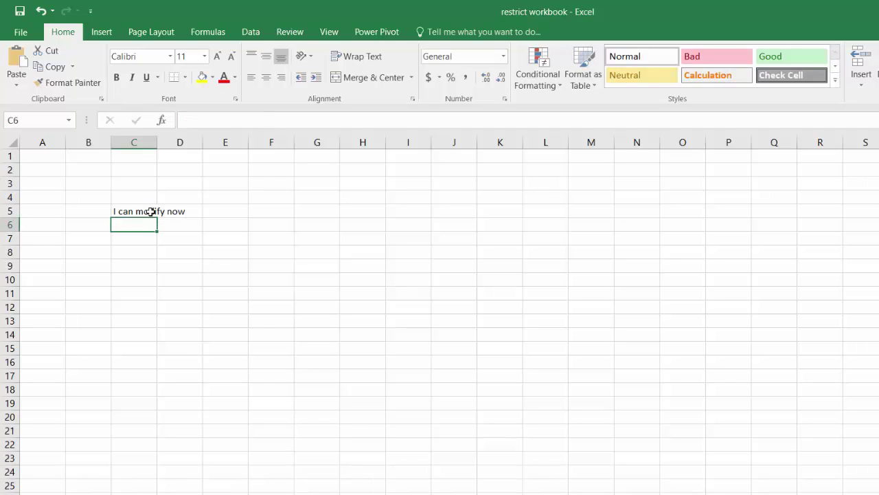
click(151, 211)
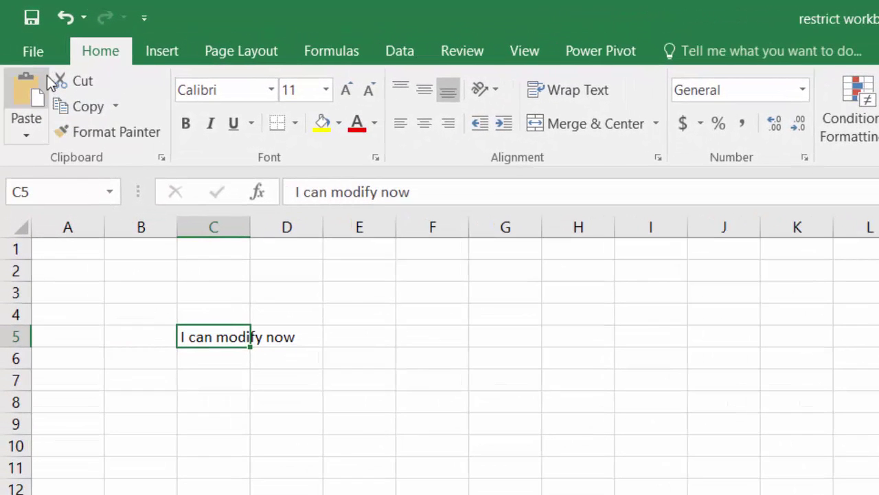